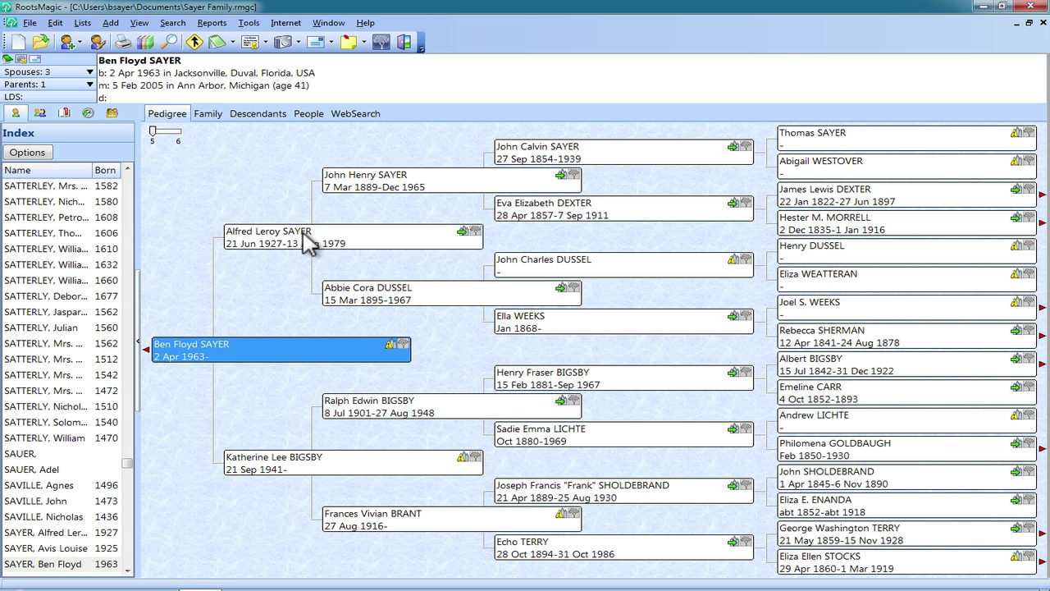
- Open the father's Edit Person record and show his 1960 marriage fact's Naval Air Station place details
{"action": "left_click", "coordinate": [306, 240]}
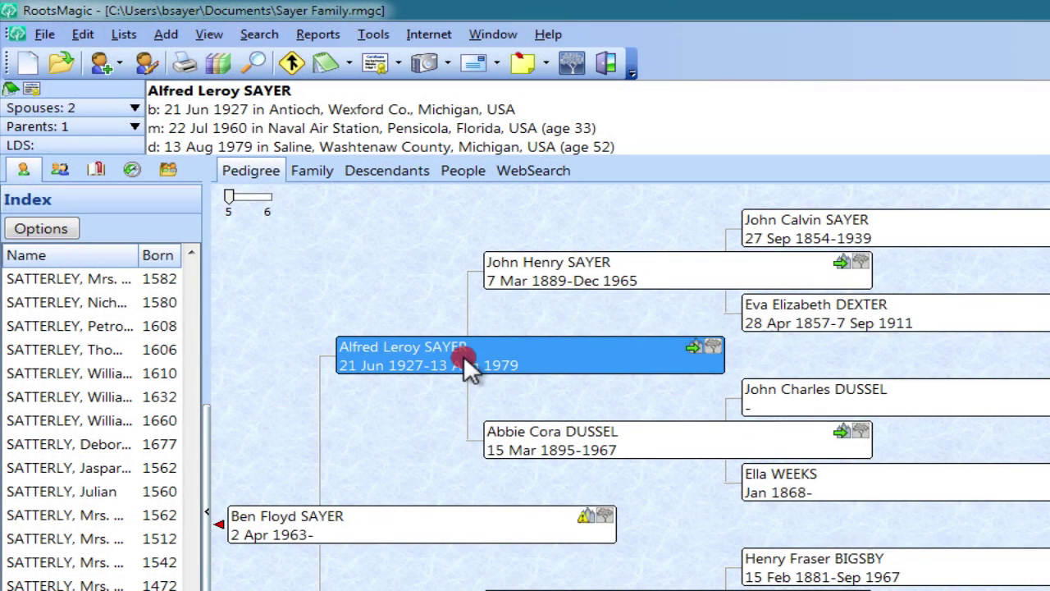
{"action": "double_click", "coordinate": [464, 359]}
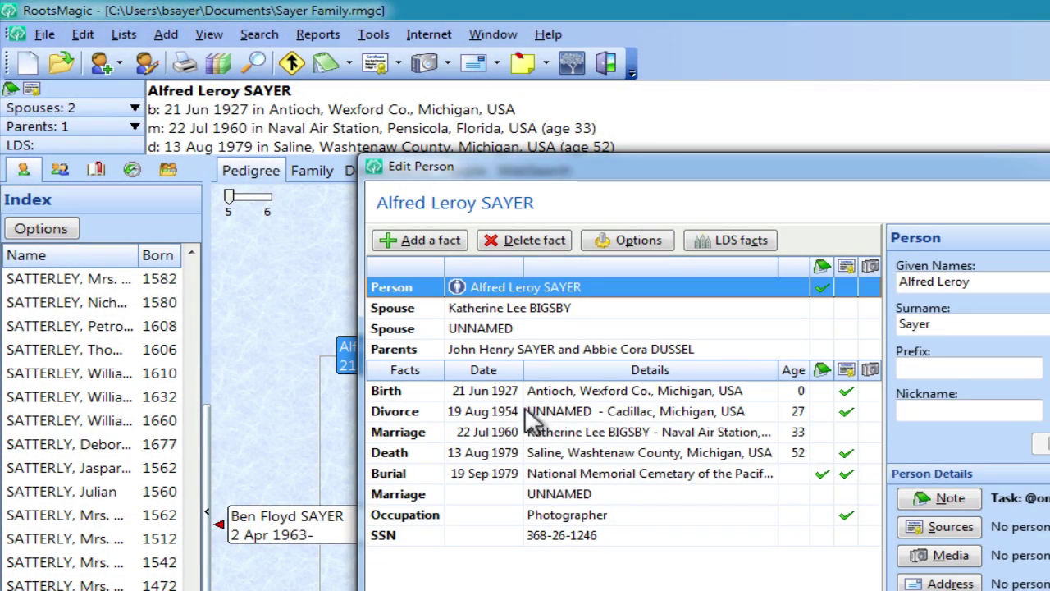
{"action": "left_click", "coordinate": [554, 430]}
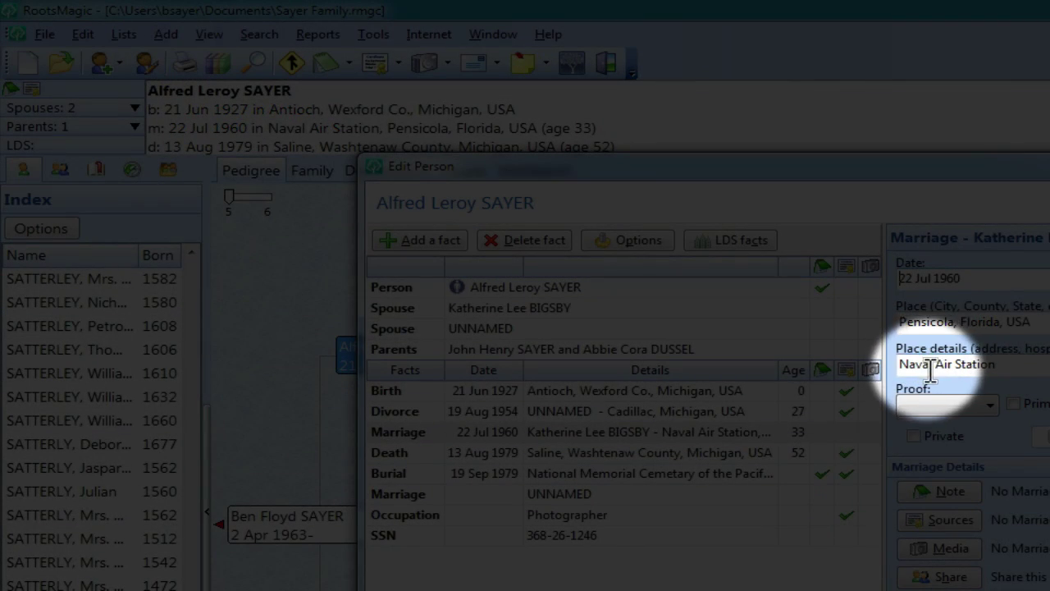
{"action": "left_click", "coordinate": [958, 367]}
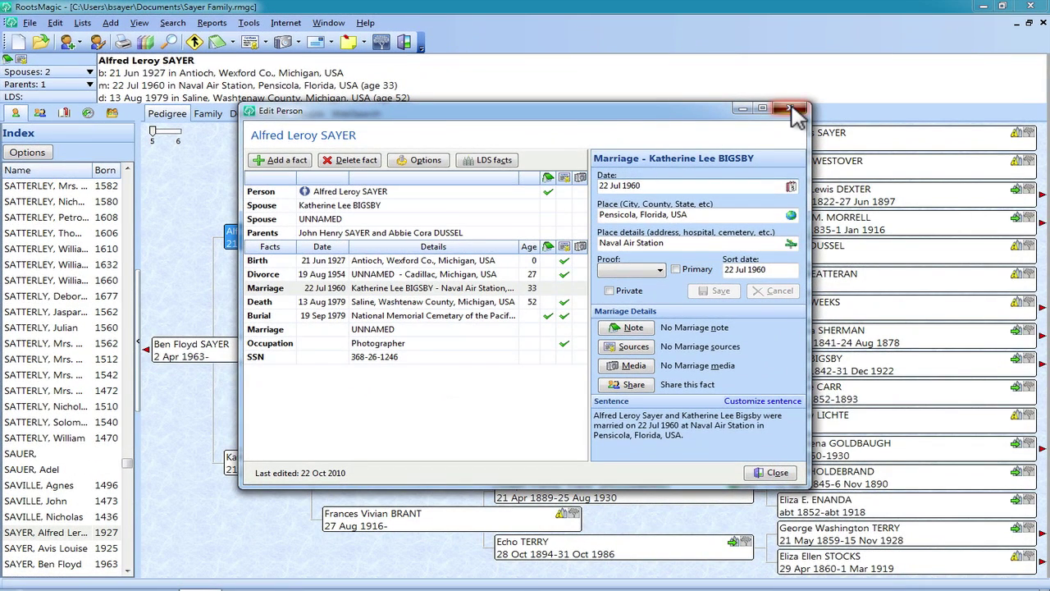
- Close the edit record and show the People list of the Sayer family file
{"action": "left_click", "coordinate": [793, 108]}
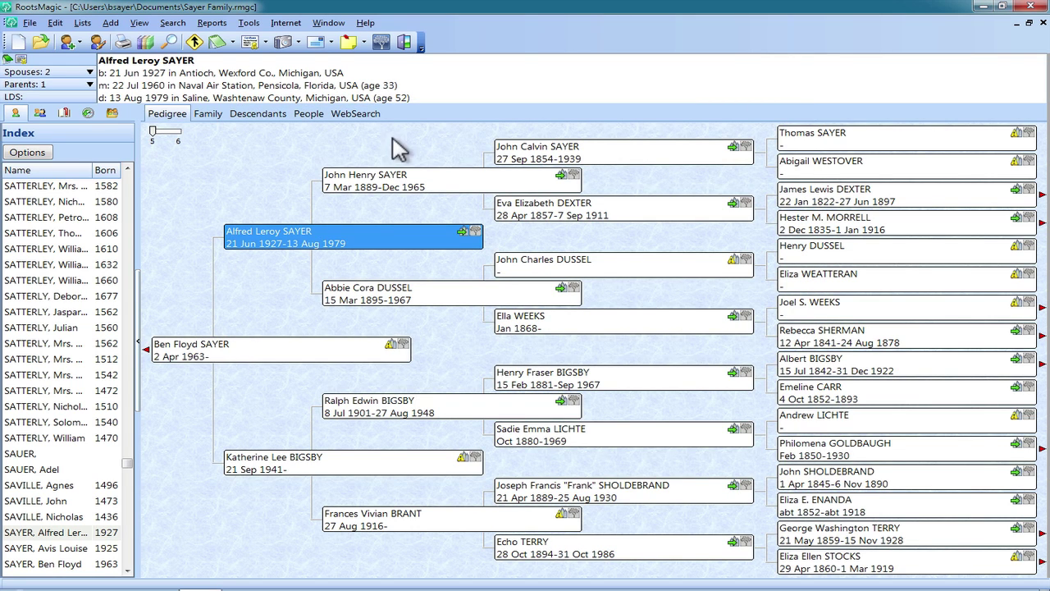
{"action": "left_click", "coordinate": [311, 117]}
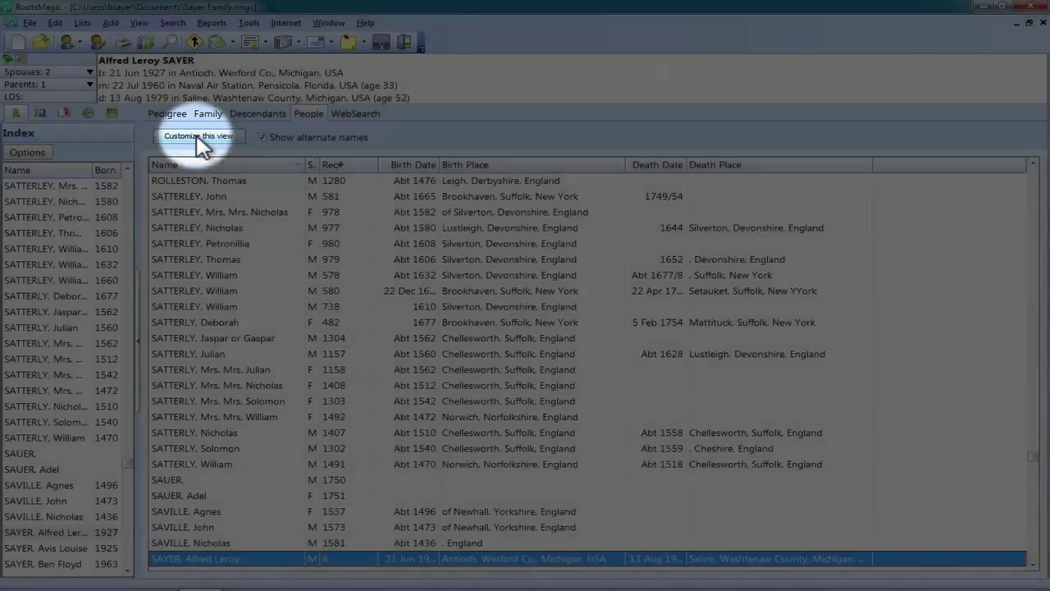
- Add the 'Last edited' column to the People view's displayed columns, after Death place
{"action": "left_click", "coordinate": [200, 138]}
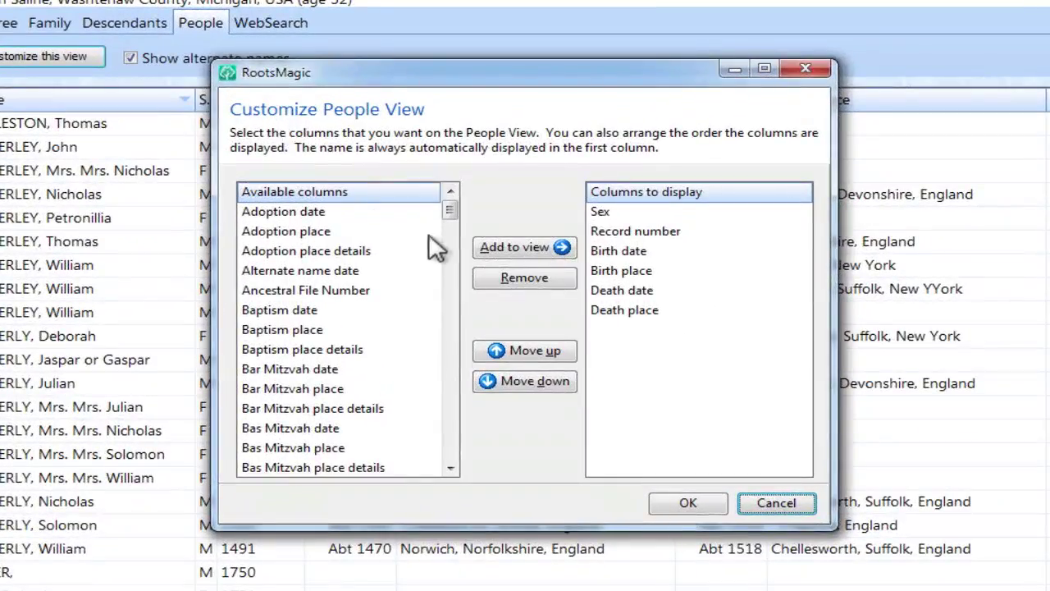
{"action": "left_click_drag", "start_coordinate": [450, 211], "coordinate": [449, 336]}
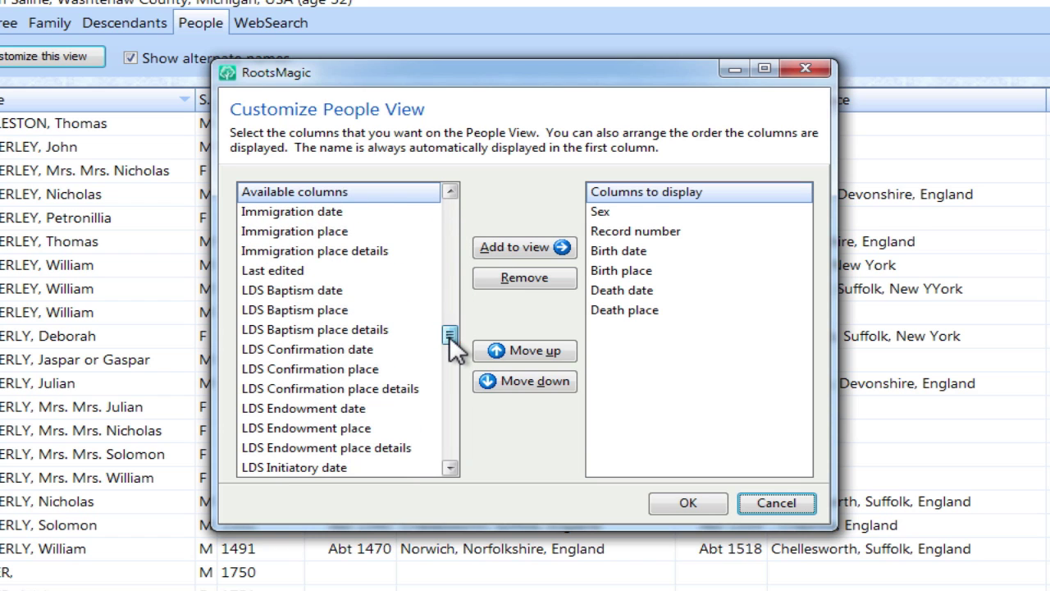
{"action": "left_click", "coordinate": [277, 270]}
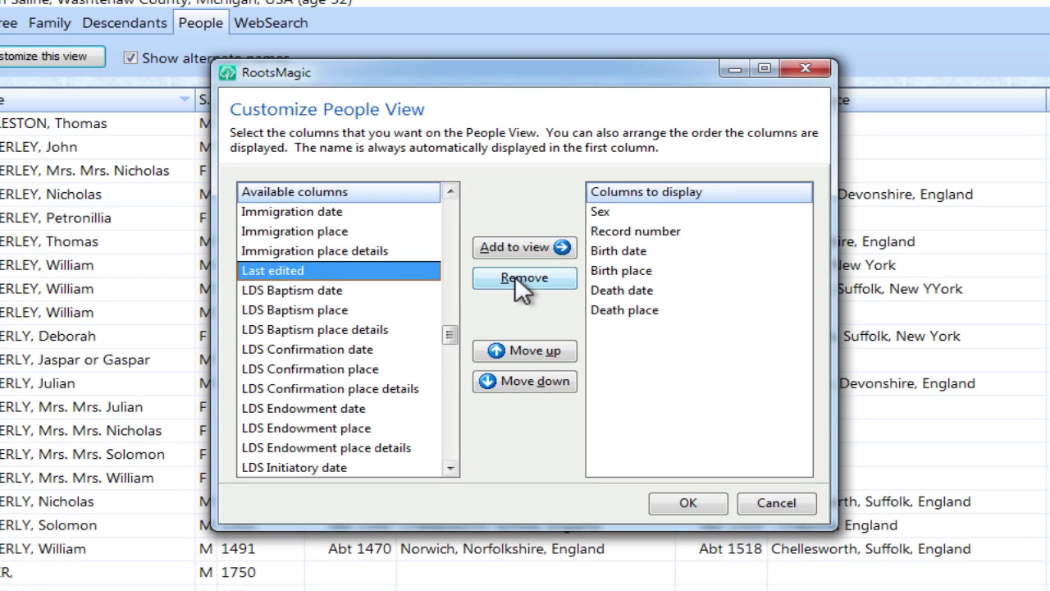
{"action": "left_click", "coordinate": [517, 249]}
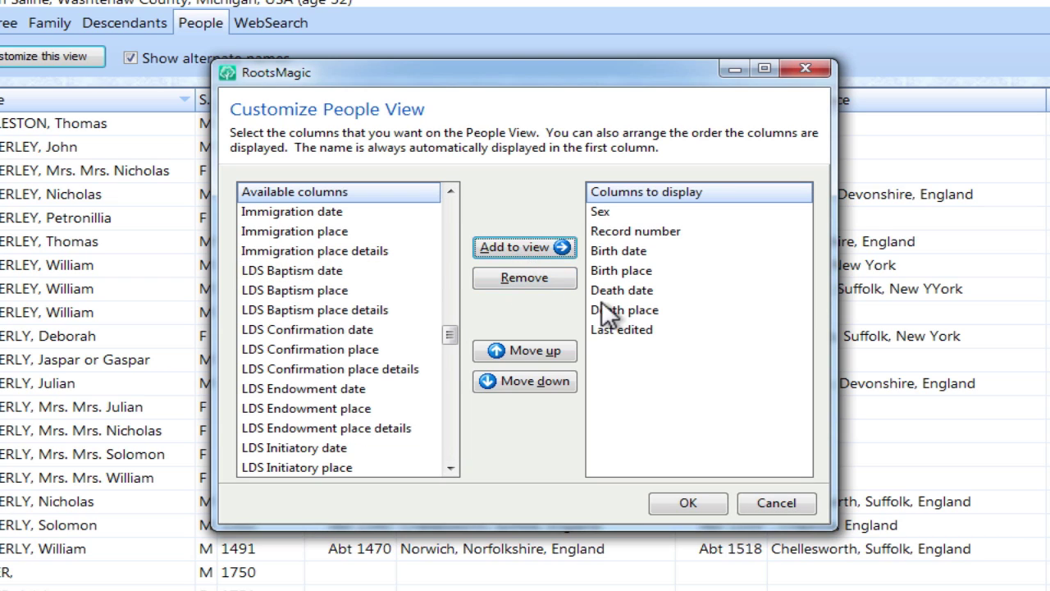
{"action": "left_click", "coordinate": [616, 330]}
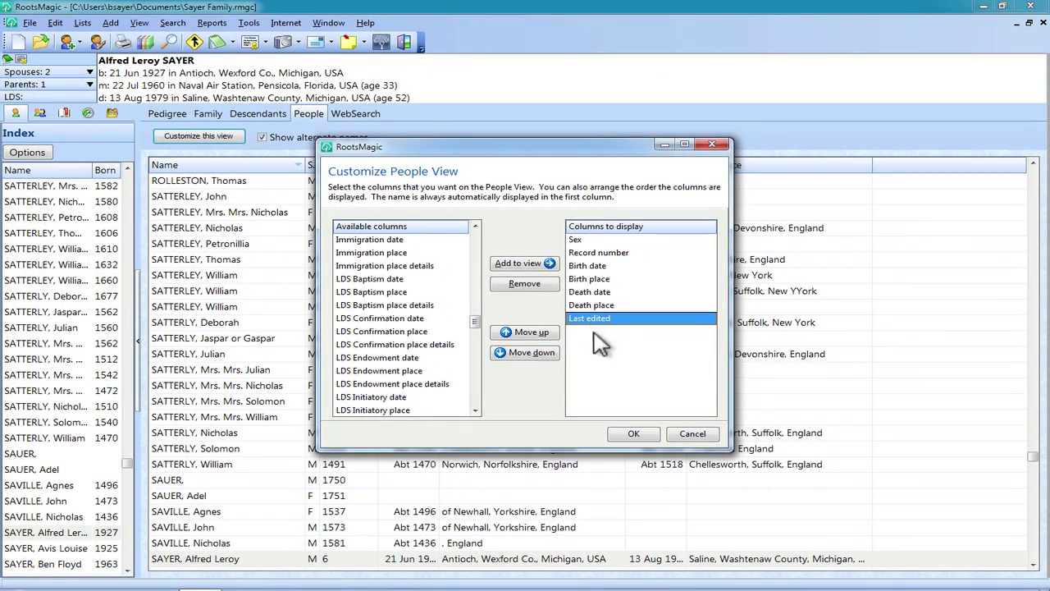
- Apply the column change and select the father's row, last edited 22 Oct 2010
{"action": "left_click", "coordinate": [633, 435]}
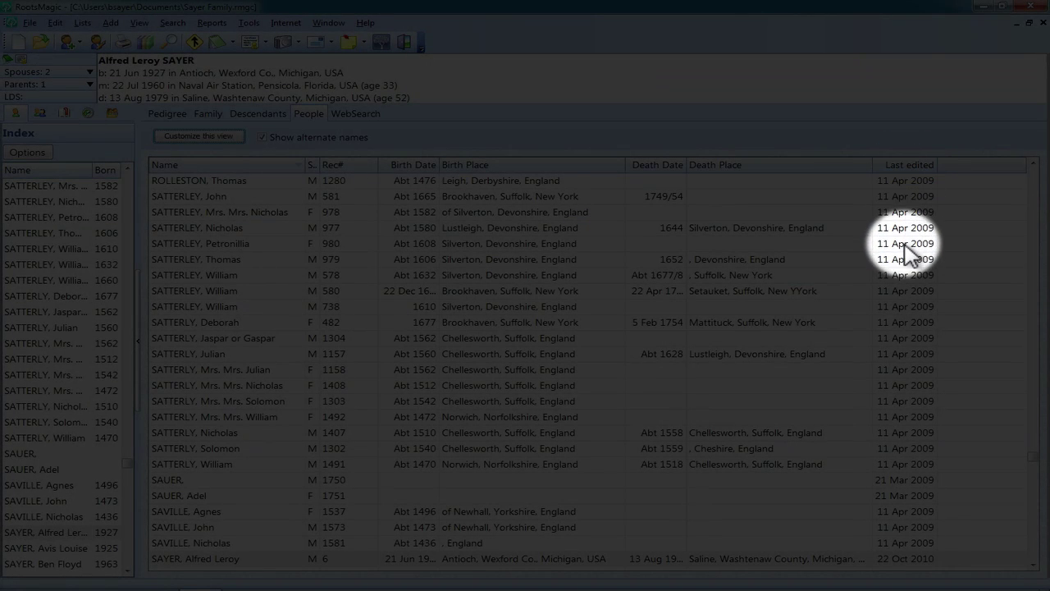
{"action": "left_click", "coordinate": [909, 560]}
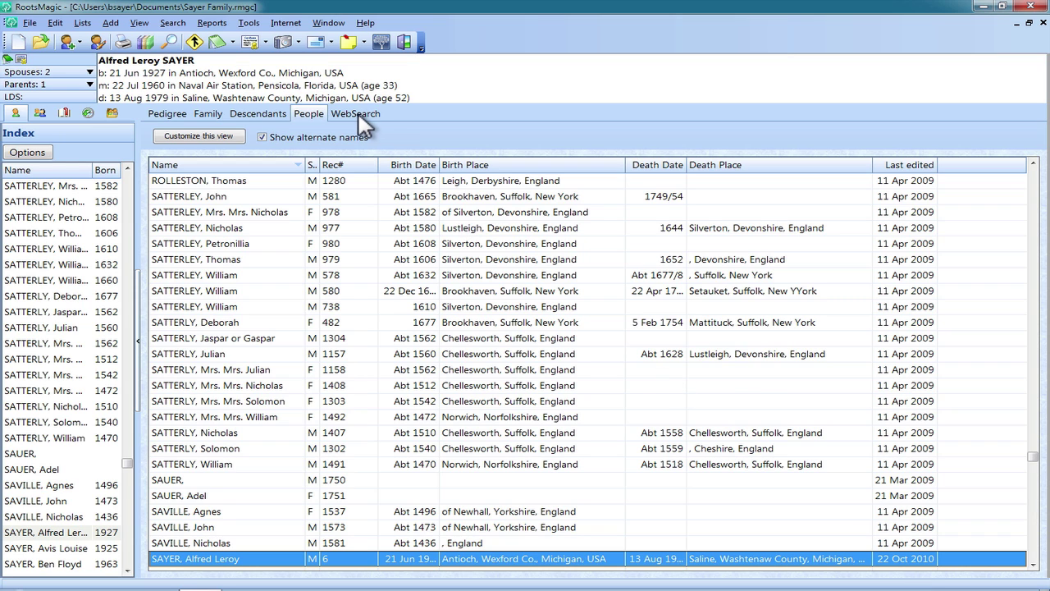
- Run a WebSearch for the current person with FamilySearch as the search provider
{"action": "left_click", "coordinate": [359, 116]}
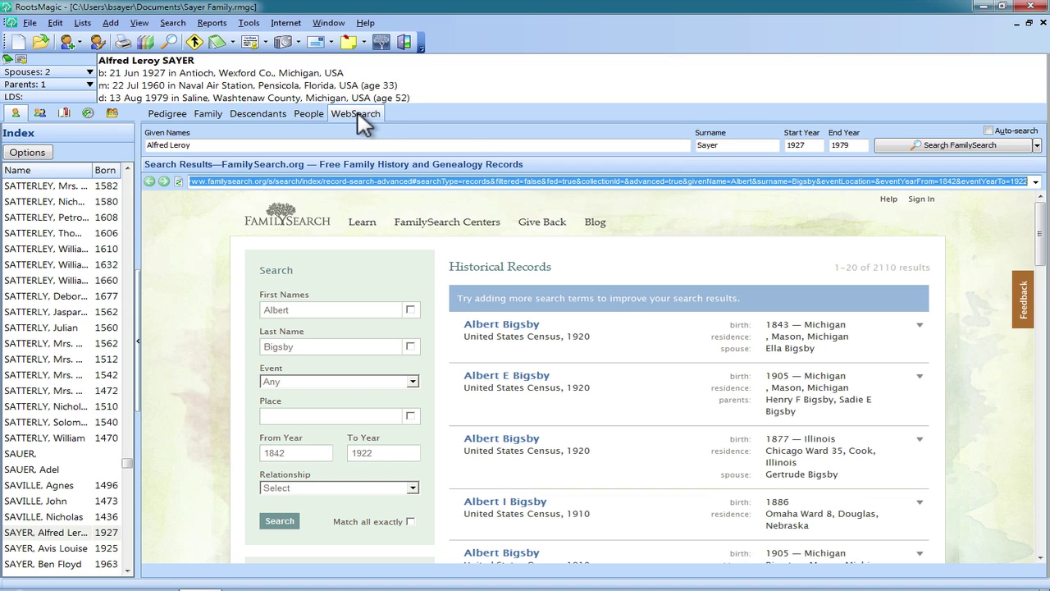
{"action": "left_click", "coordinate": [1037, 145]}
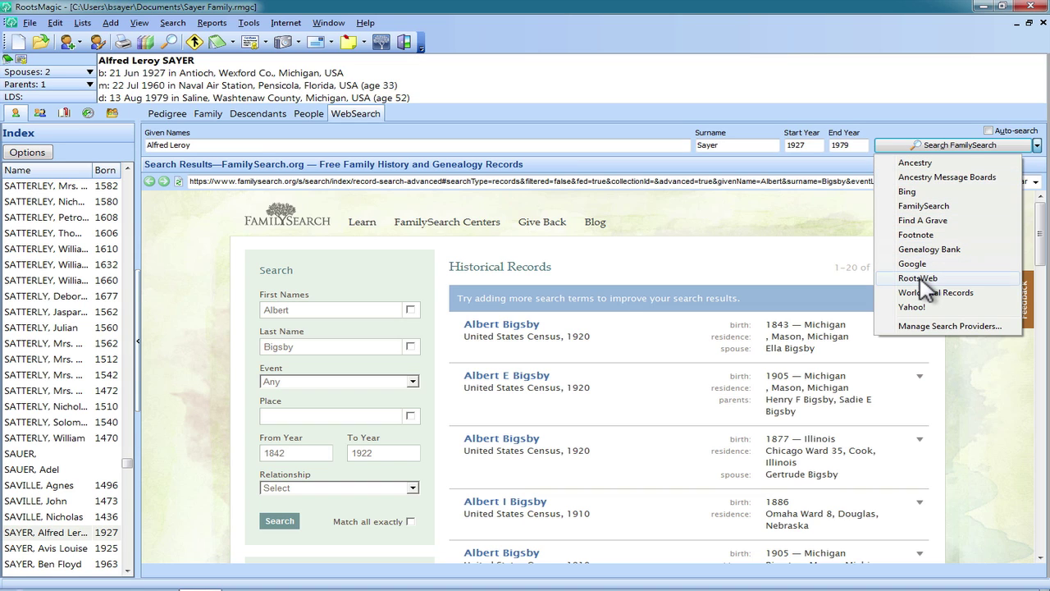
{"action": "left_click", "coordinate": [926, 208]}
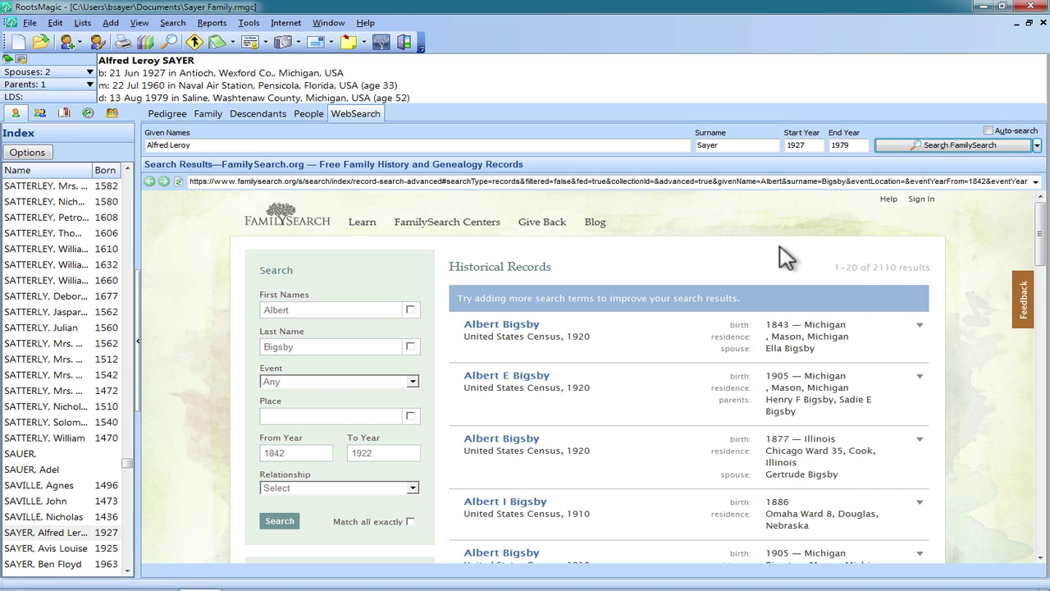